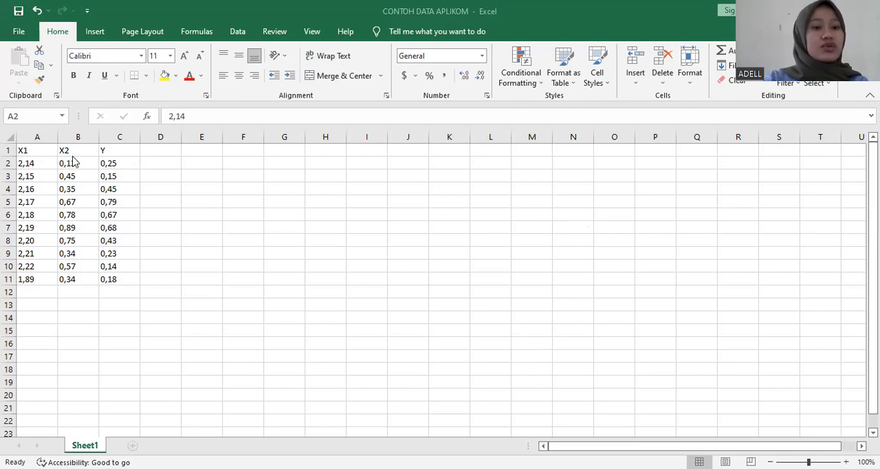
- Copy the ten rows of X1, X2 and Y values in A2:C11, without the header row
{"action": "left_click", "coordinate": [26, 163]}
{"action": "left_click_drag", "start_coordinate": [25, 162], "coordinate": [127, 279]}
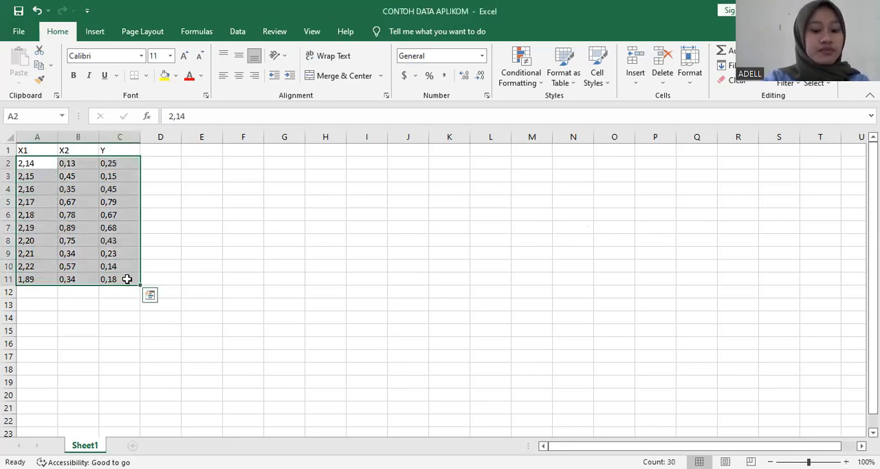
{"action": "key", "text": "ctrl+c"}
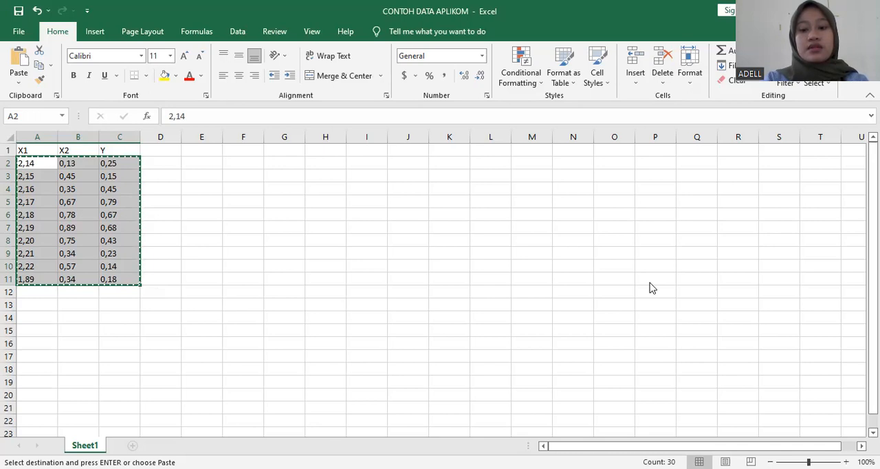
- Switch to SPSS Statistics and paste the copied values into the empty dataset, starting at the first cell of row 1
{"action": "key", "text": "alt+Tab"}
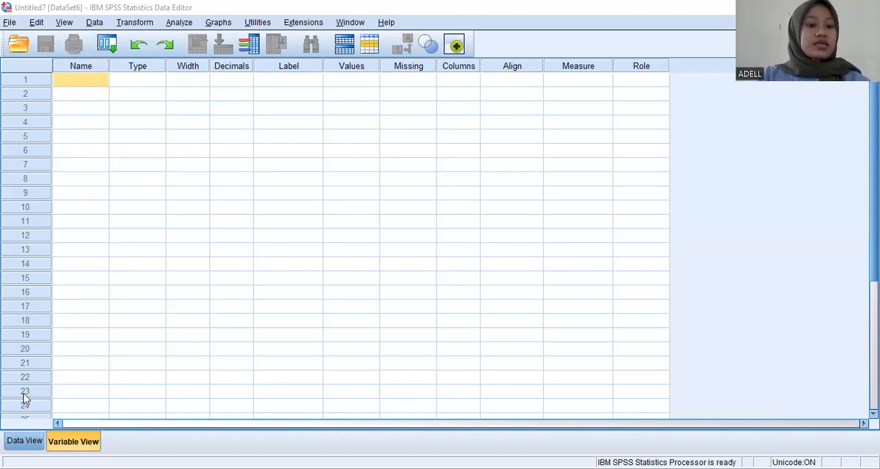
{"action": "left_click", "coordinate": [24, 440]}
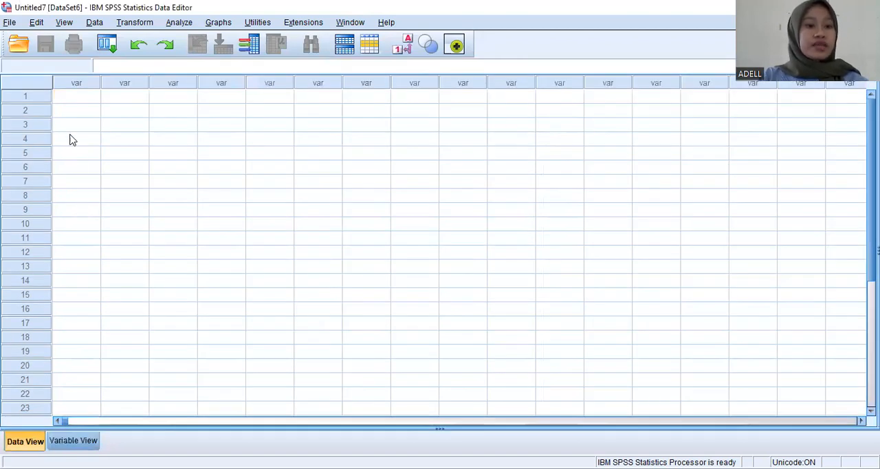
{"action": "left_click", "coordinate": [83, 98]}
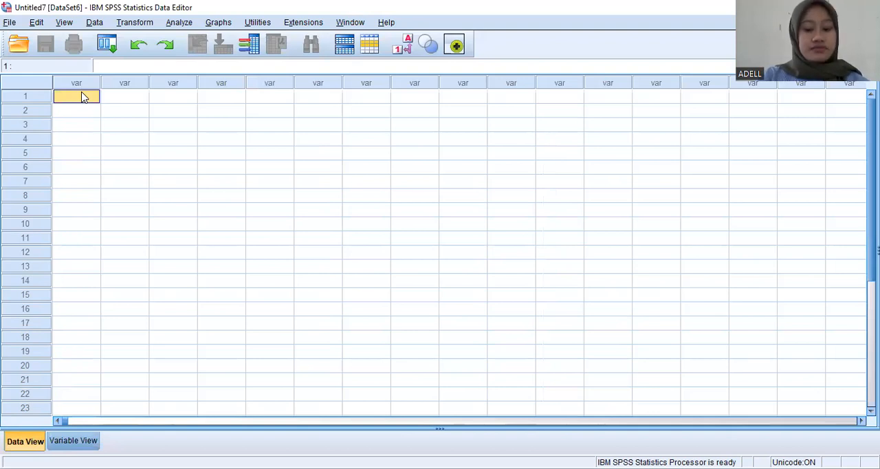
{"action": "right_click", "coordinate": [84, 97]}
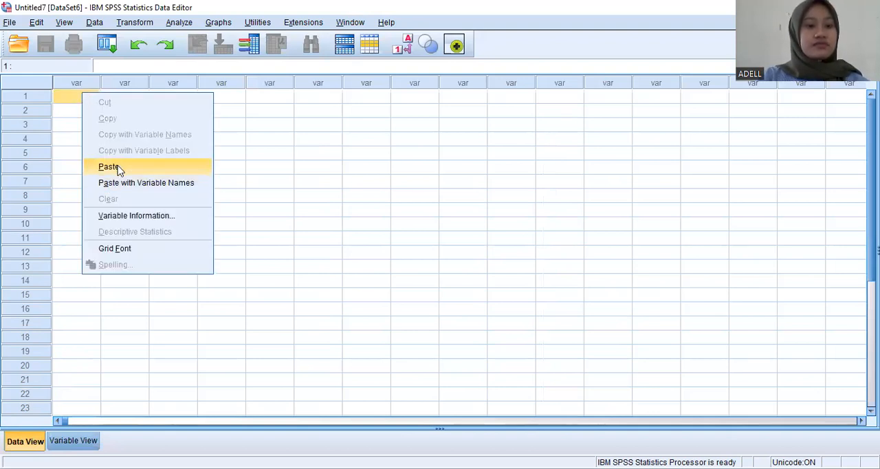
{"action": "left_click", "coordinate": [109, 167]}
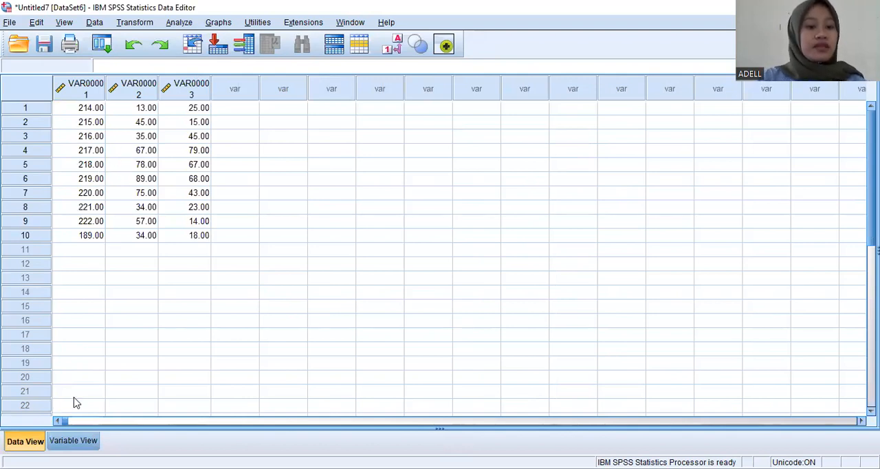
- Rename the three variables, in order, as X1, X2 and Y
{"action": "left_click", "coordinate": [74, 440]}
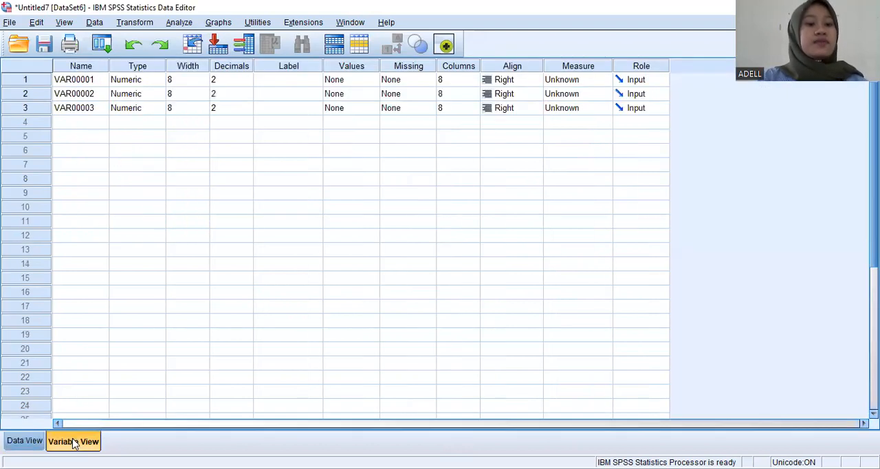
{"action": "left_click", "coordinate": [94, 81]}
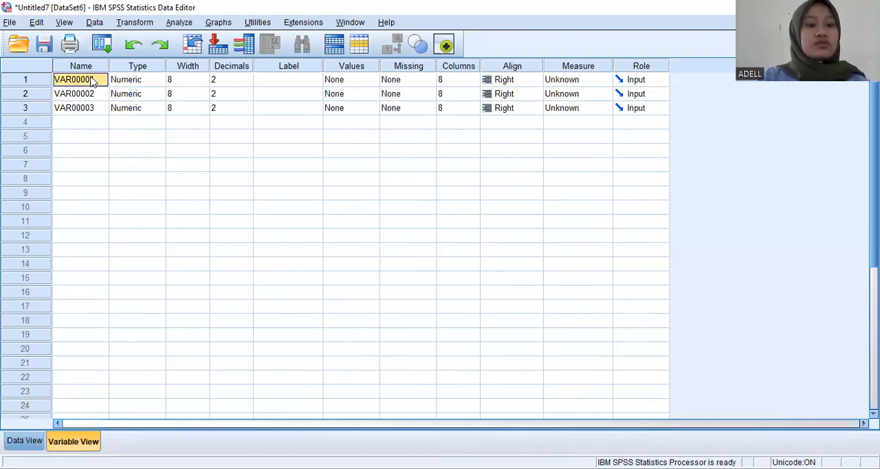
{"action": "key", "text": "BackSpace"}
{"action": "type", "text": "X"}
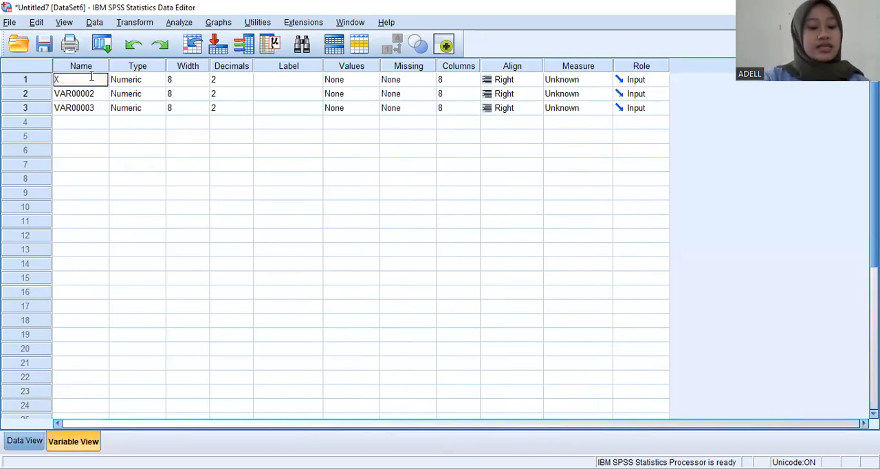
{"action": "type", "text": "1"}
{"action": "key", "text": "Return"}
{"action": "type", "text": "X2"}
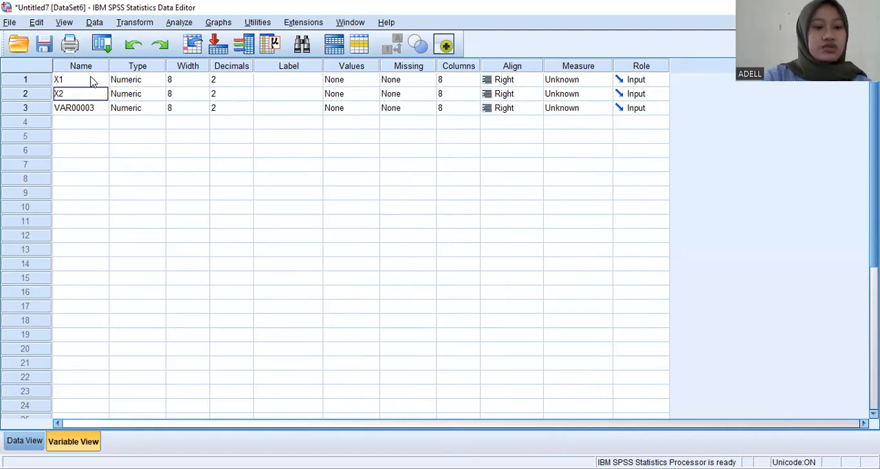
{"action": "key", "text": "Return"}
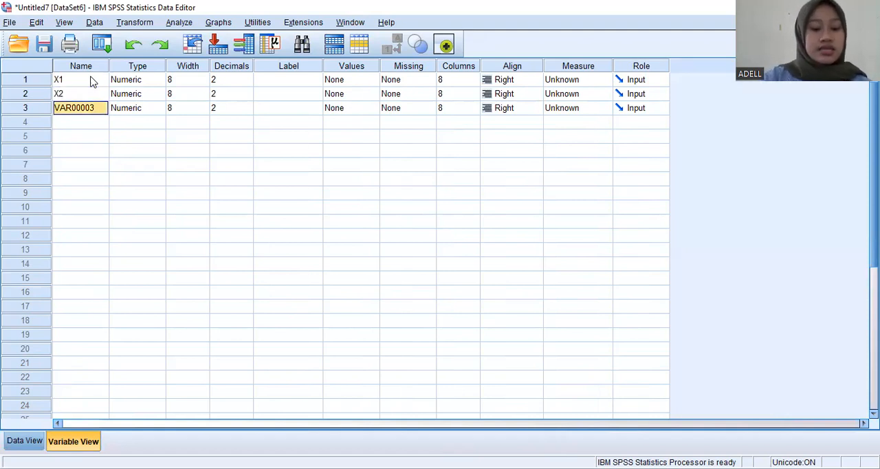
{"action": "type", "text": "Y"}
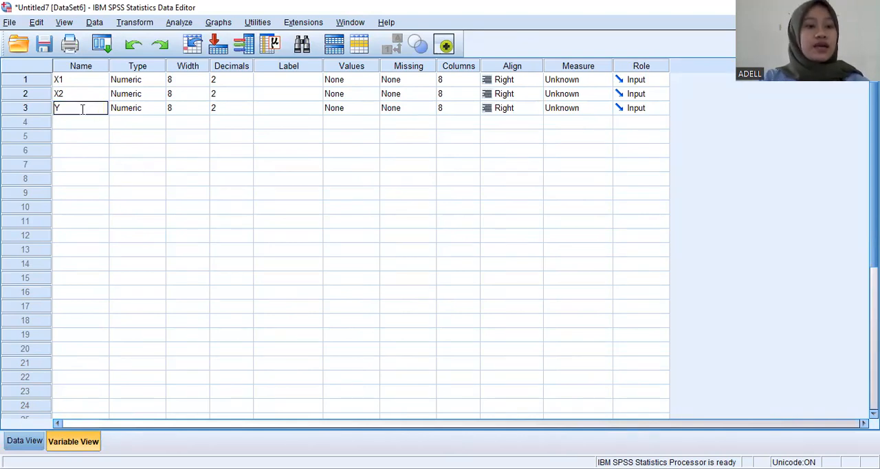
- Set the decimals of variables X1, X2 and Y to 0
{"action": "left_click", "coordinate": [227, 81]}
{"action": "left_click", "coordinate": [248, 82]}
{"action": "left_click", "coordinate": [247, 83]}
{"action": "left_click", "coordinate": [246, 98]}
{"action": "left_click", "coordinate": [247, 98]}
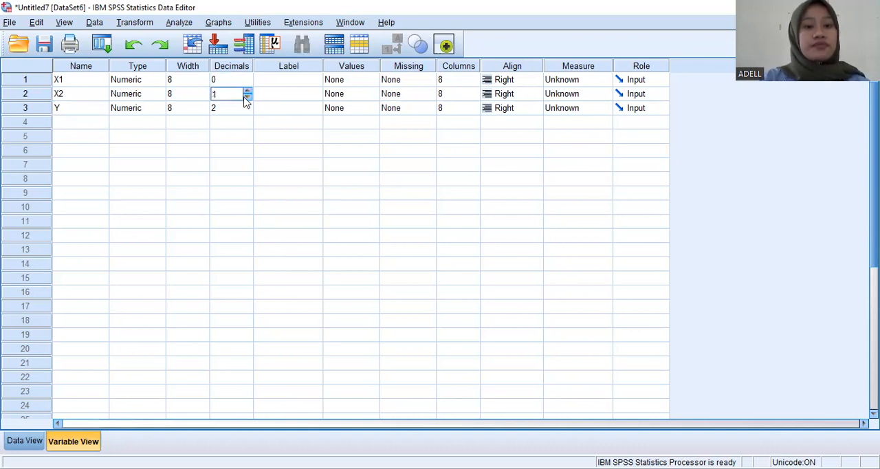
{"action": "left_click", "coordinate": [247, 98]}
{"action": "left_click", "coordinate": [245, 112]}
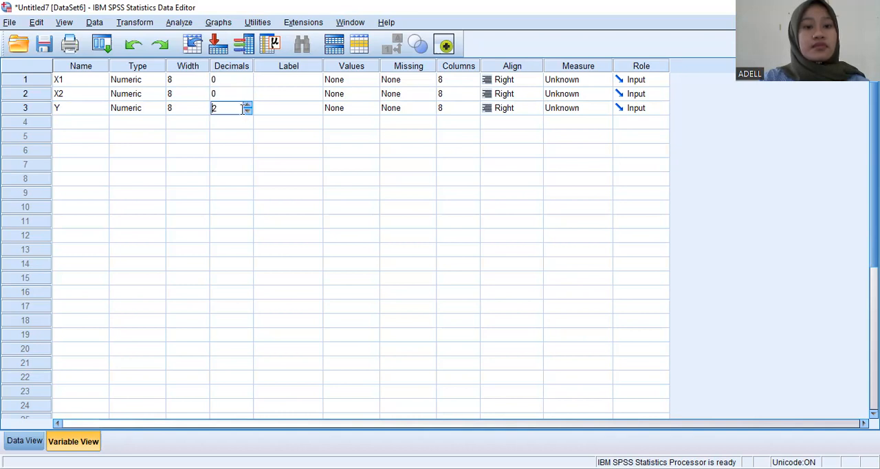
{"action": "left_click", "coordinate": [248, 112]}
{"action": "left_click", "coordinate": [248, 113]}
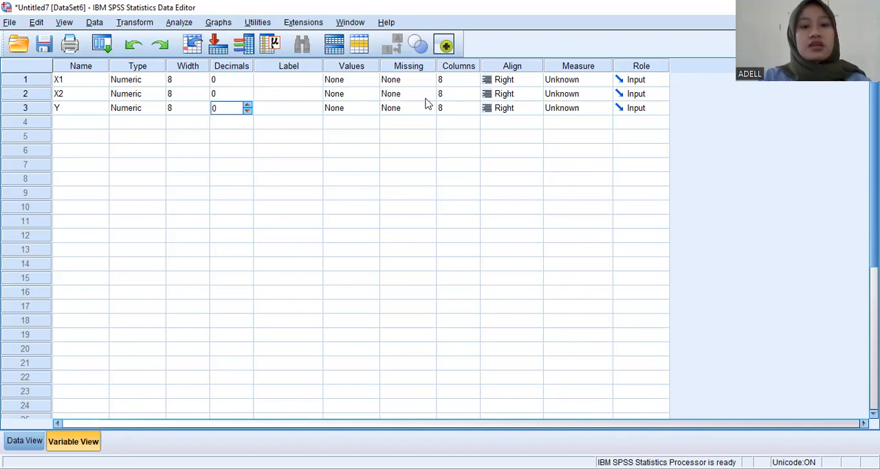
- Give variable X1 the label KUALITAS PENDIDIKAN
{"action": "left_click", "coordinate": [299, 80]}
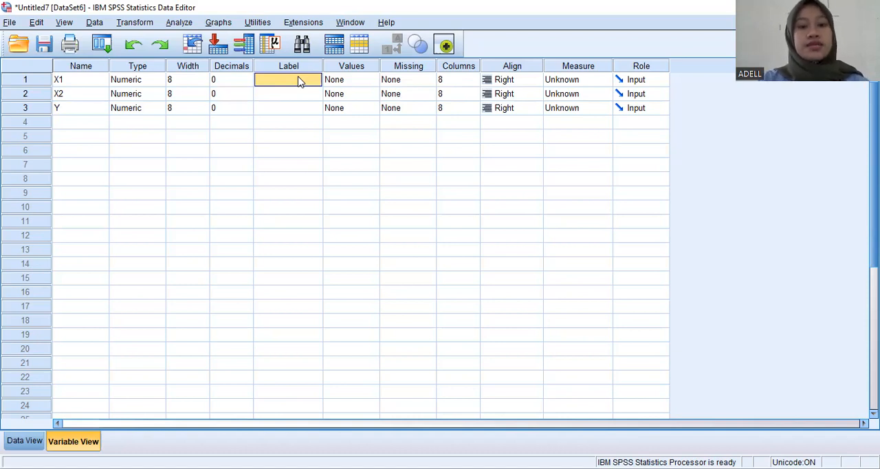
{"action": "type", "text": "K"}
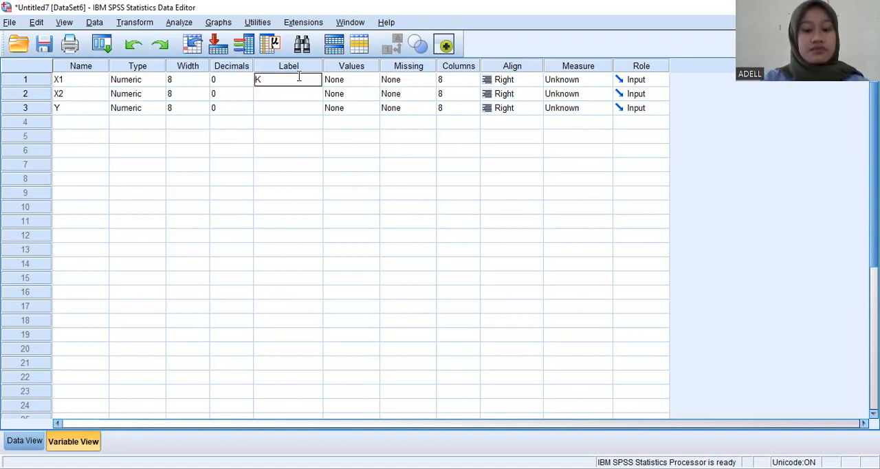
{"action": "type", "text": "UALITAS"}
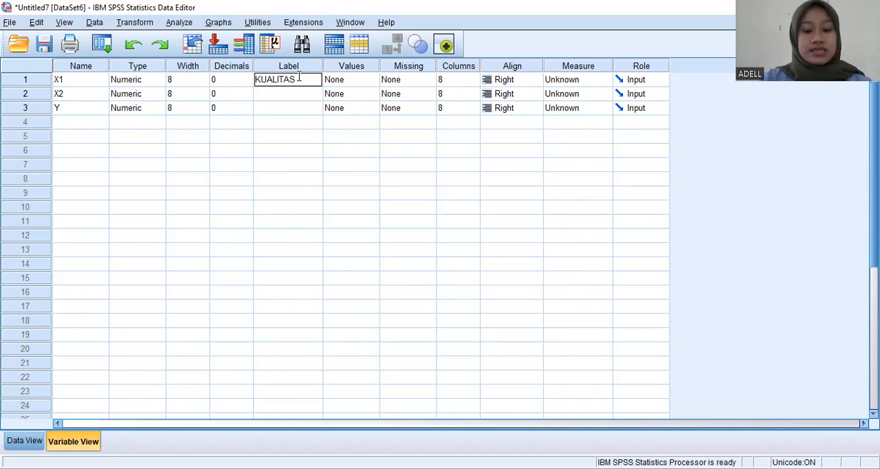
{"action": "type", "text": " PENDIDI"}
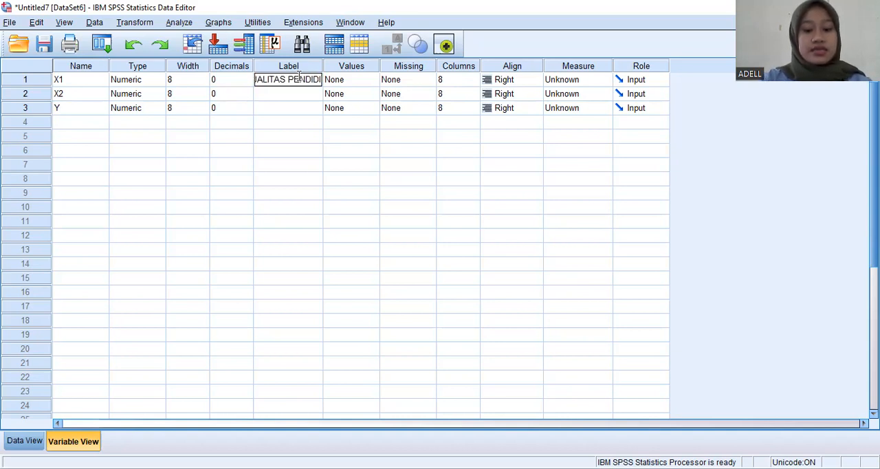
{"action": "type", "text": "KAN"}
{"action": "key", "text": "Return"}
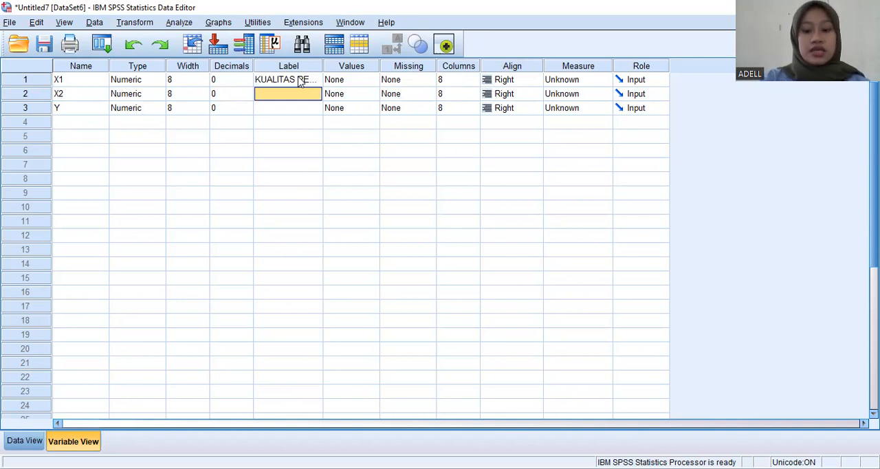
- Label variable X2 as PENGANGGURAN and variable Y as KEPADATAN PENDUDUK
{"action": "type", "text": "PENGANGGURAN"}
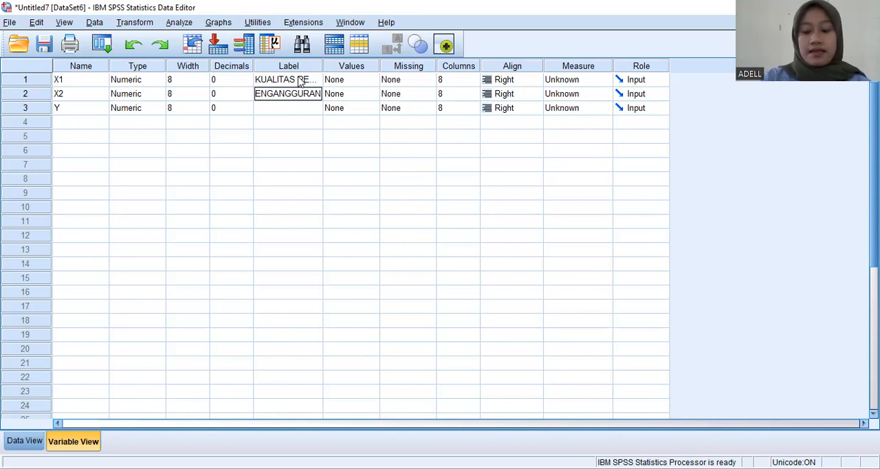
{"action": "key", "text": "Return"}
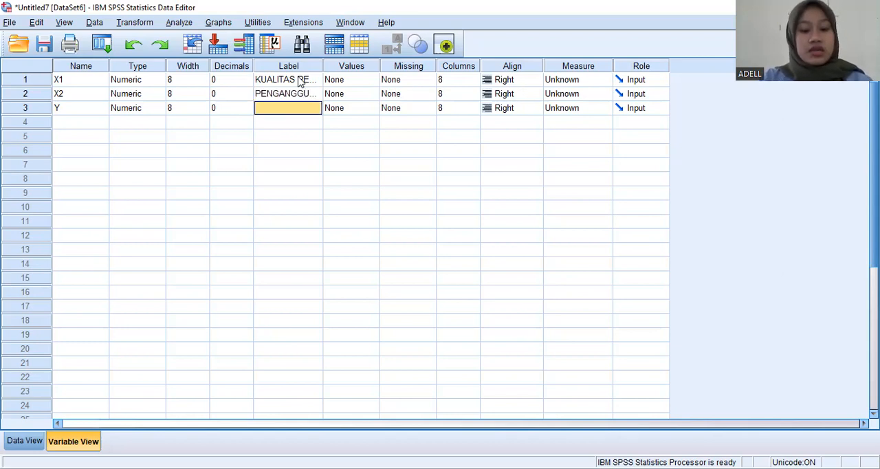
{"action": "type", "text": "KEPAD"}
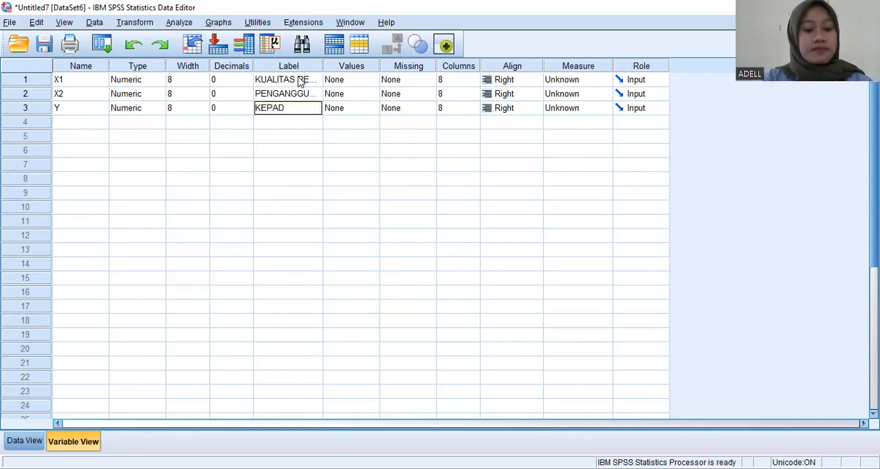
{"action": "type", "text": "ATAN PEN"}
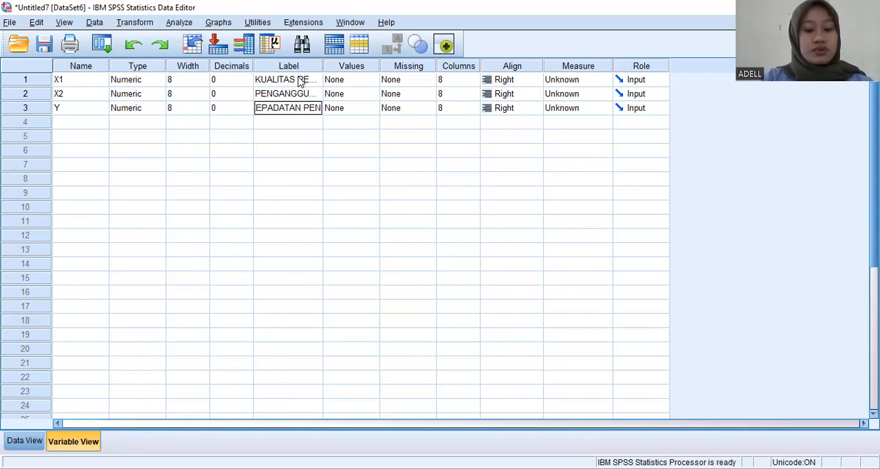
{"action": "type", "text": "DUDUK"}
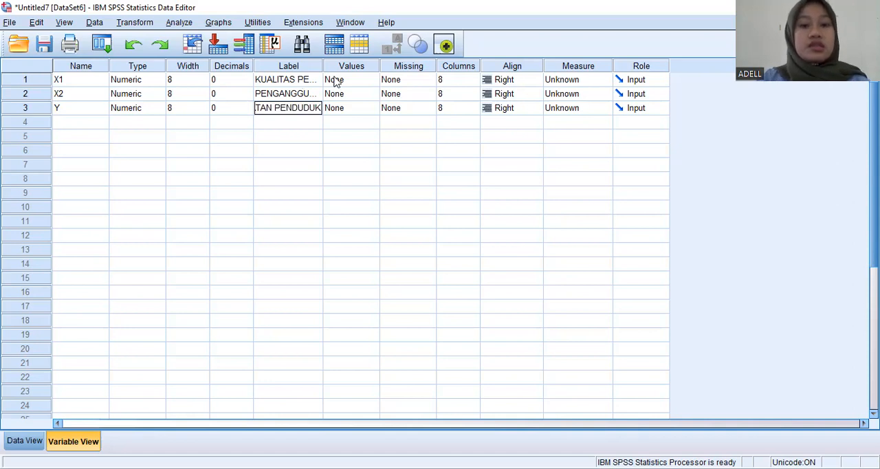
- Set the measurement level of X1, X2 and Y to Scale
{"action": "left_click", "coordinate": [590, 72]}
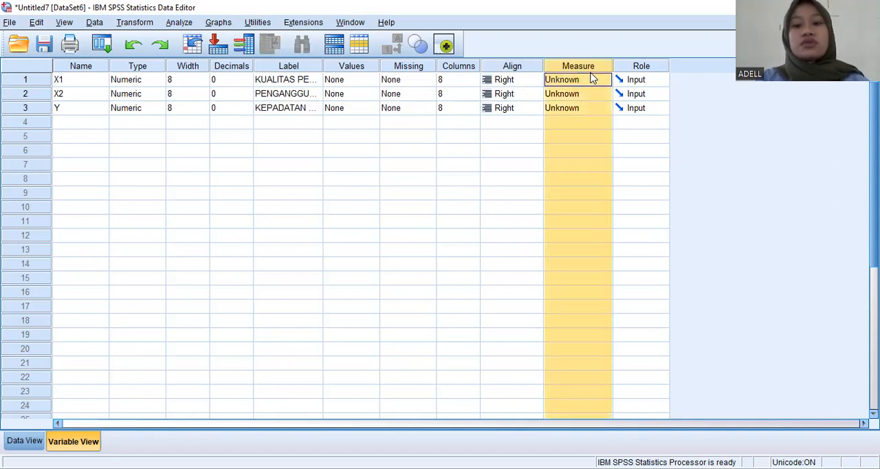
{"action": "left_click", "coordinate": [590, 81]}
{"action": "left_click", "coordinate": [588, 97]}
{"action": "left_click", "coordinate": [589, 95]}
{"action": "left_click", "coordinate": [593, 112]}
{"action": "left_click", "coordinate": [594, 110]}
{"action": "left_click", "coordinate": [594, 126]}
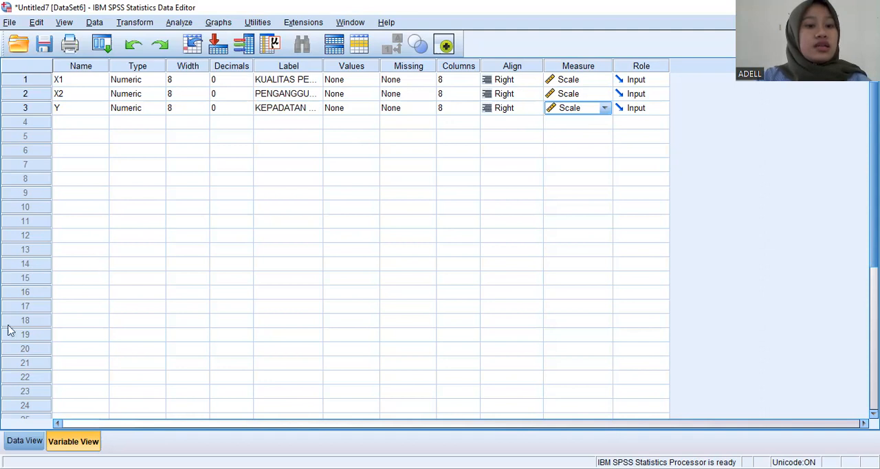
- Start a Linear Regression analysis from the data view with KUALITAS PENDIDIKAN [X1] and PENGANGGURAN [X2] as the independent variables
{"action": "left_click", "coordinate": [38, 441]}
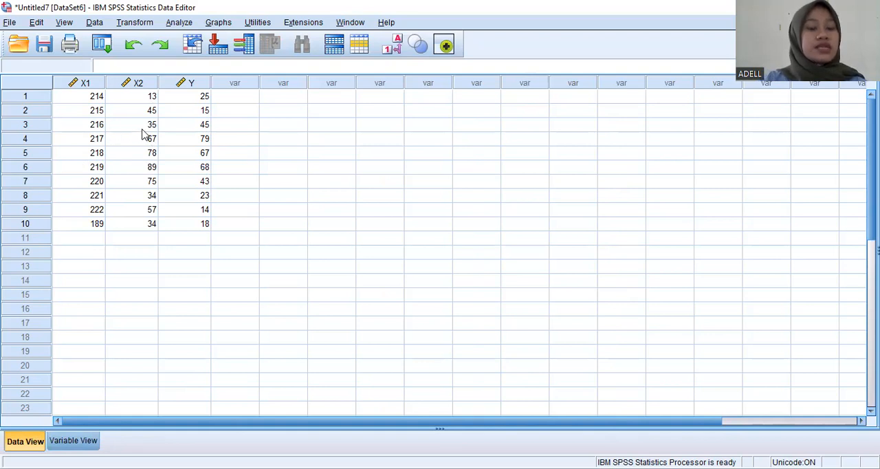
{"action": "left_click", "coordinate": [178, 23]}
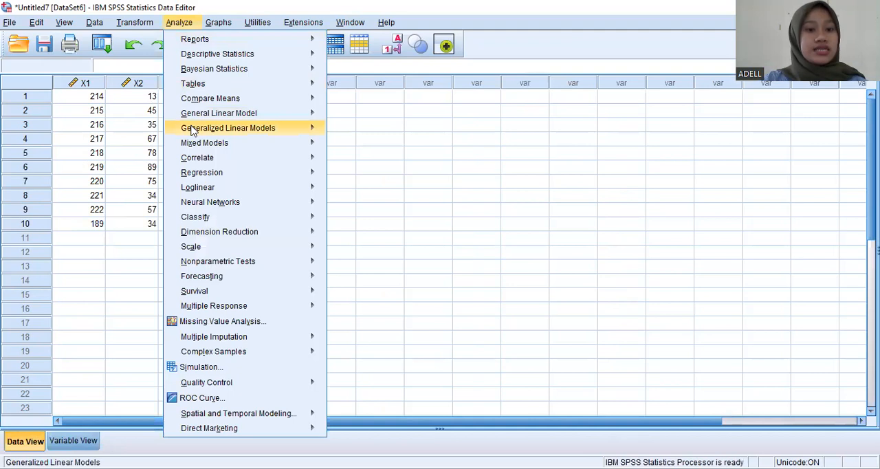
{"action": "mouse_move", "coordinate": [195, 177]}
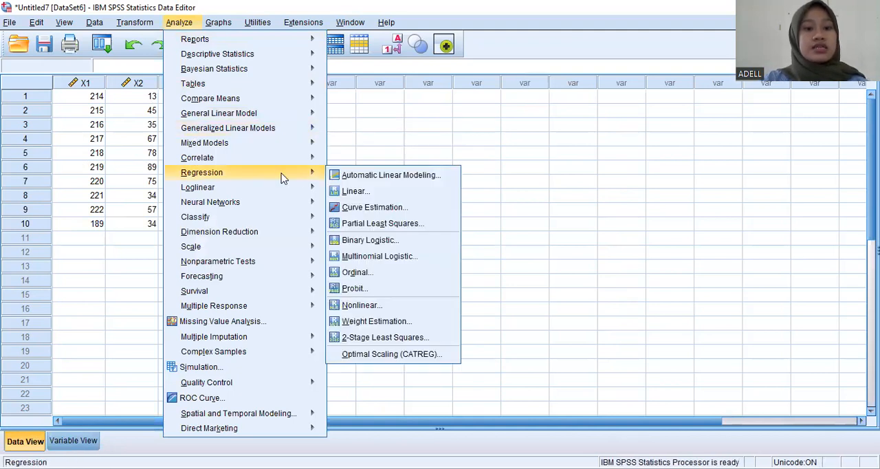
{"action": "left_click", "coordinate": [354, 192]}
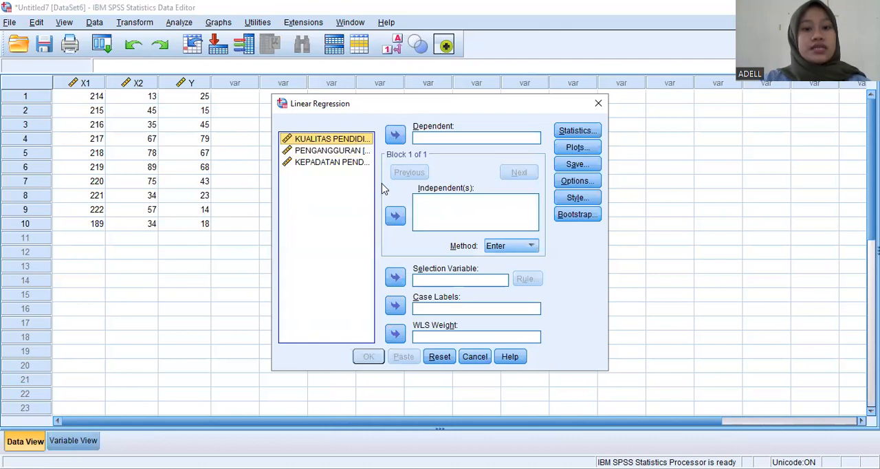
{"action": "left_click", "coordinate": [397, 216]}
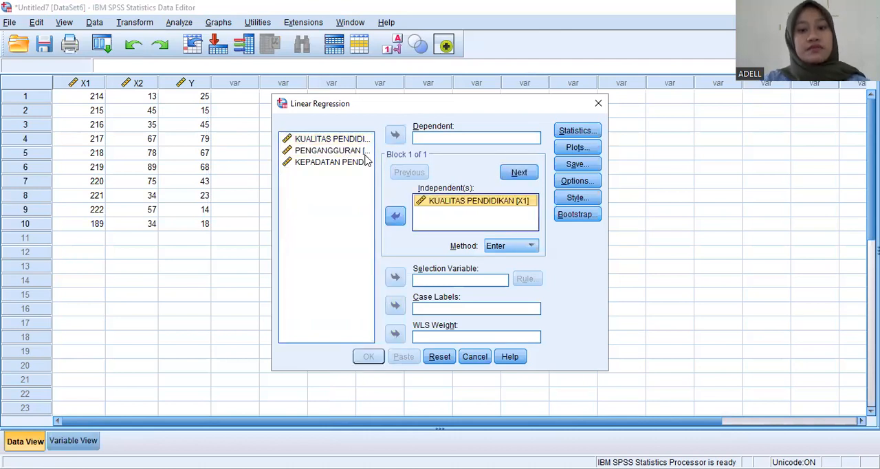
{"action": "left_click", "coordinate": [366, 152]}
{"action": "left_click", "coordinate": [396, 216]}
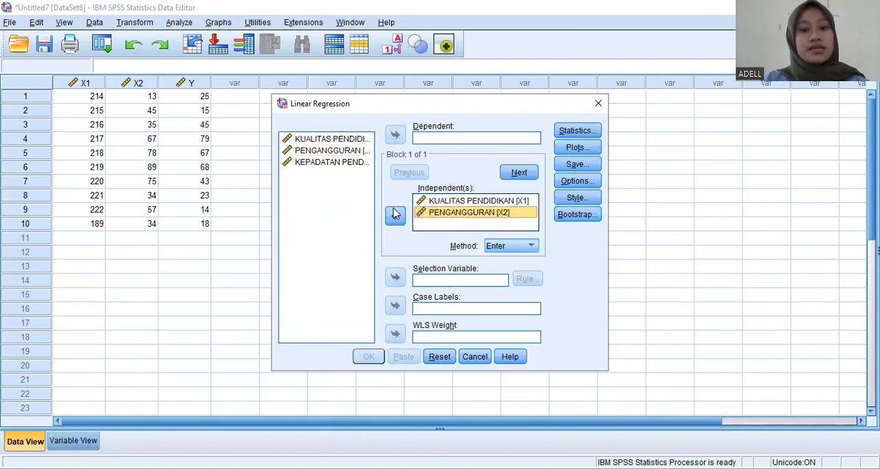
- Set KEPADATAN PENDUDUK [Y] as the dependent variable of the linear regression
{"action": "left_click", "coordinate": [358, 163]}
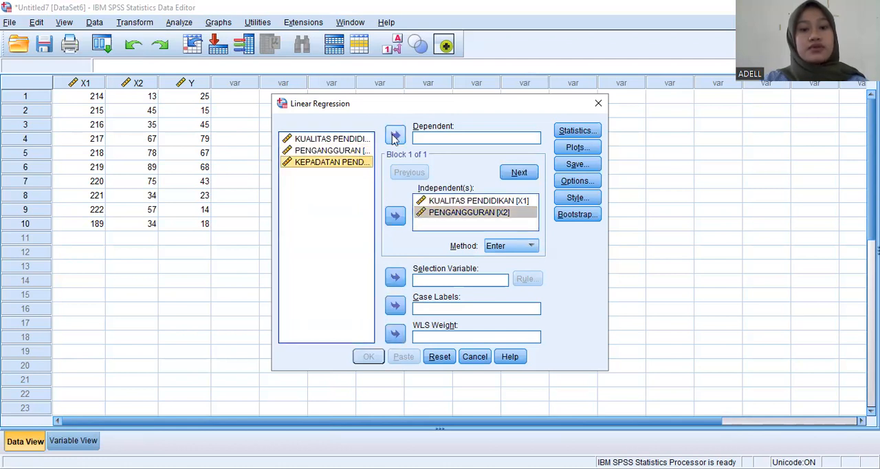
{"action": "left_click", "coordinate": [398, 135]}
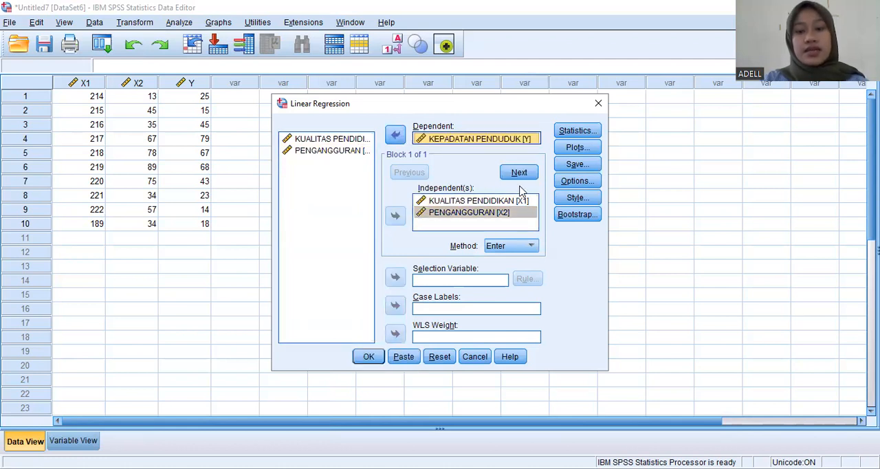
- Run the regression with a normal probability plot of the standardized residuals and view the resulting chart
{"action": "left_click", "coordinate": [560, 154]}
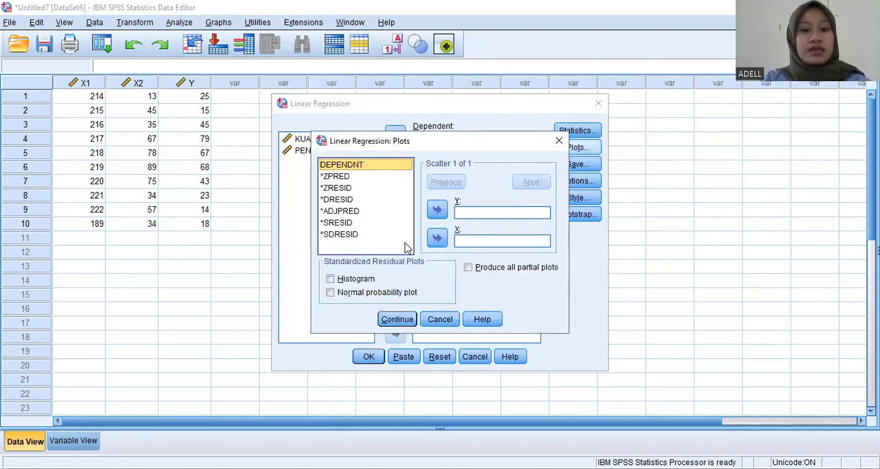
{"action": "left_click", "coordinate": [330, 294]}
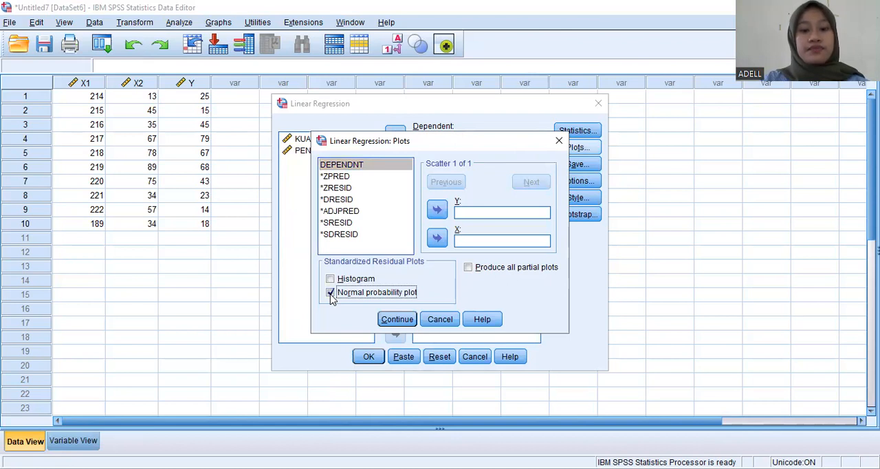
{"action": "left_click", "coordinate": [397, 320]}
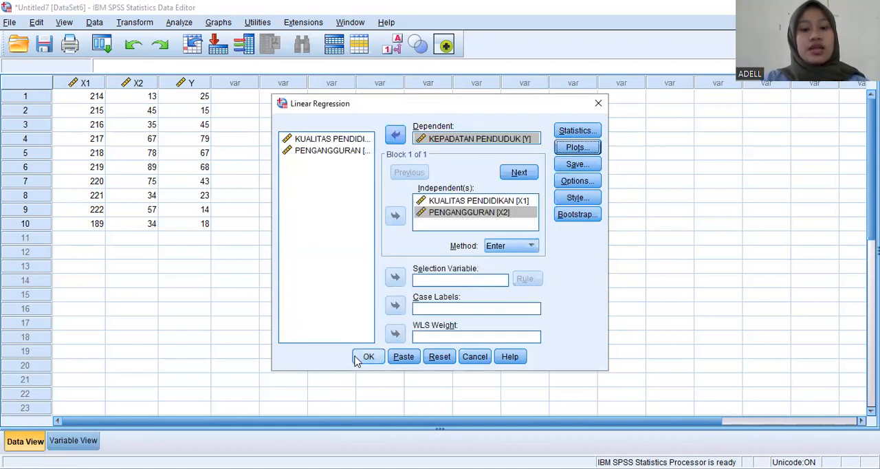
{"action": "left_click", "coordinate": [356, 361]}
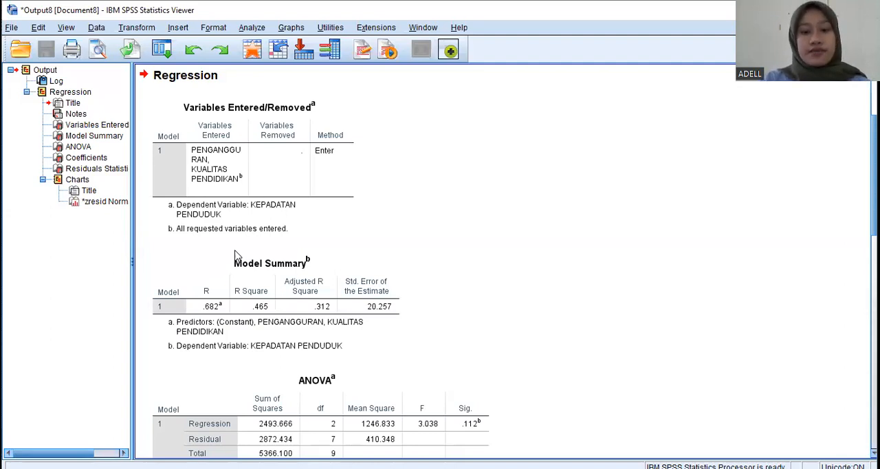
{"action": "scroll", "coordinate": [235, 256], "scroll_direction": "down", "scroll_amount": 15}
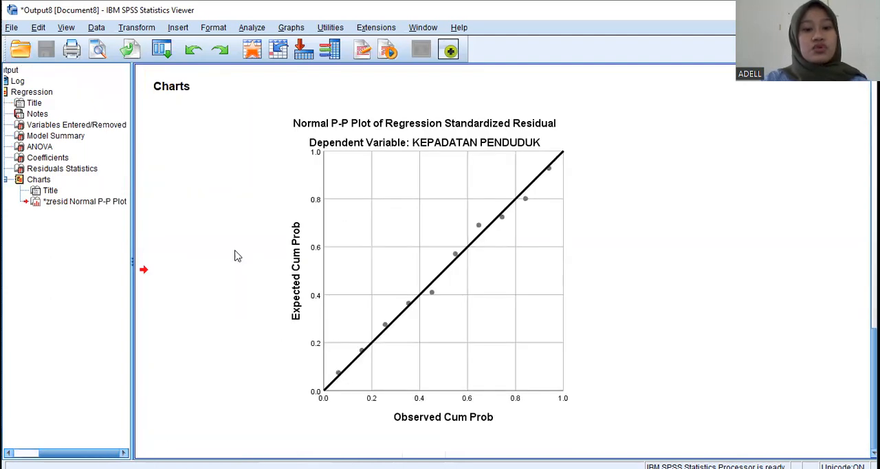
{"action": "left_click", "coordinate": [251, 249]}
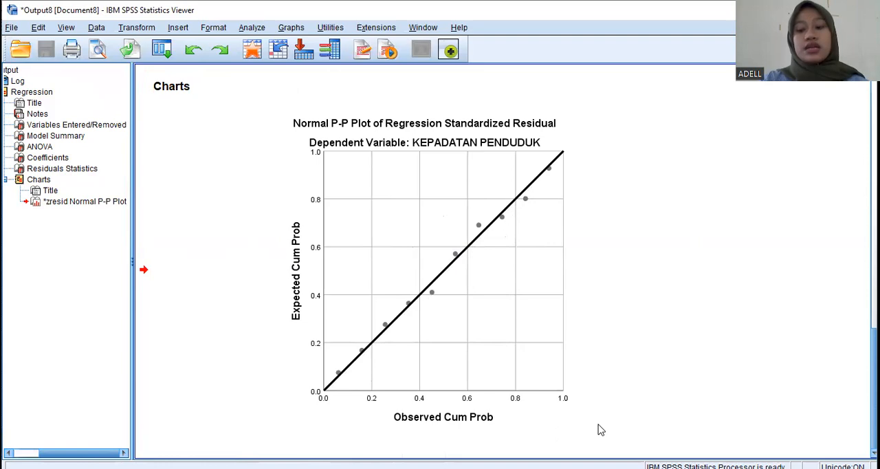
- Rerun the linear regression from the Data Editor with the unstandardized residuals saved as a new variable
{"action": "left_click", "coordinate": [680, 334]}
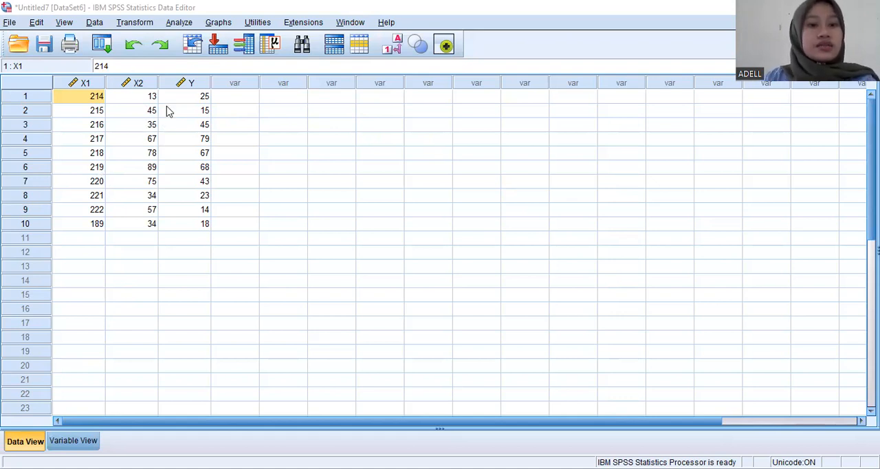
{"action": "left_click", "coordinate": [180, 23]}
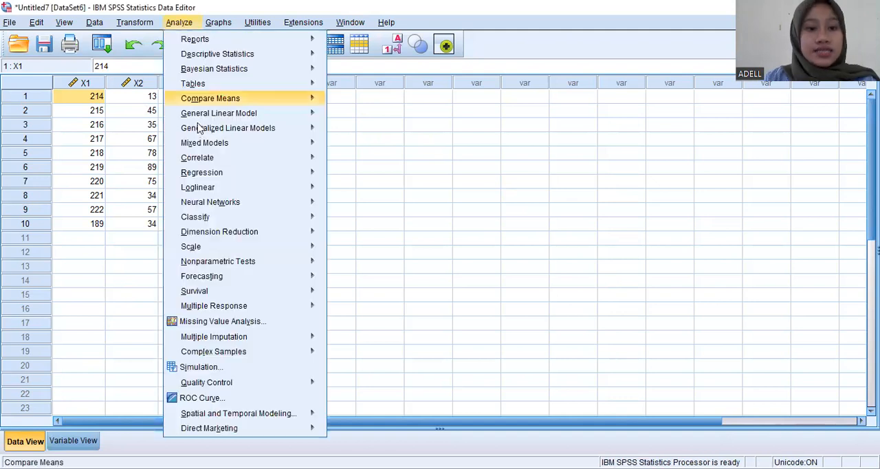
{"action": "mouse_move", "coordinate": [239, 180]}
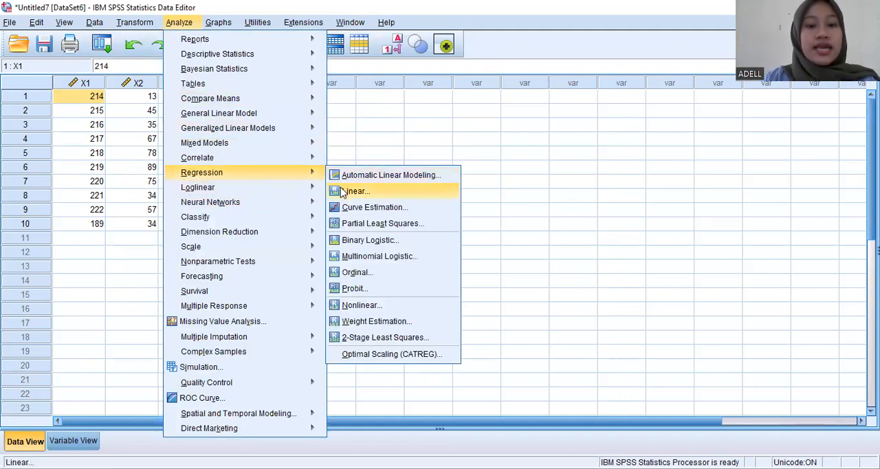
{"action": "left_click", "coordinate": [351, 191]}
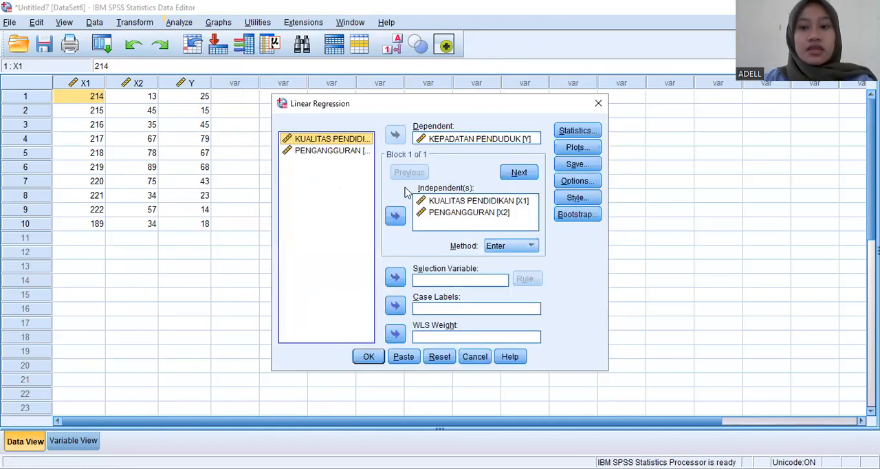
{"action": "left_click", "coordinate": [565, 165]}
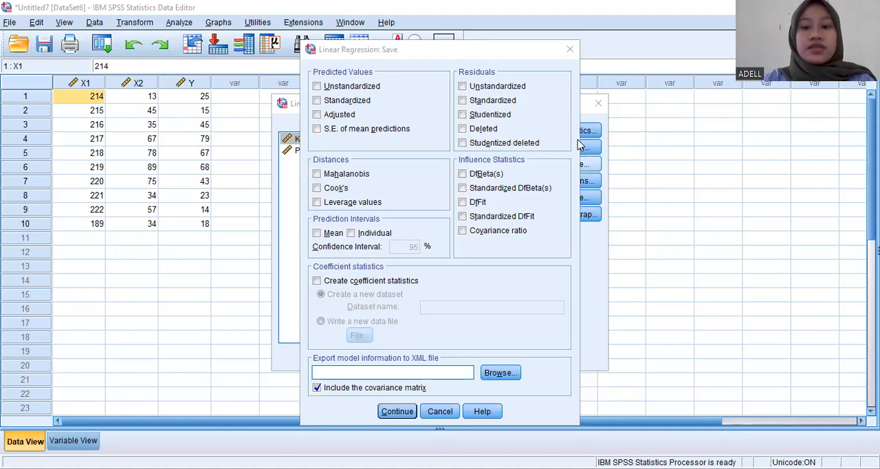
{"action": "left_click", "coordinate": [463, 88]}
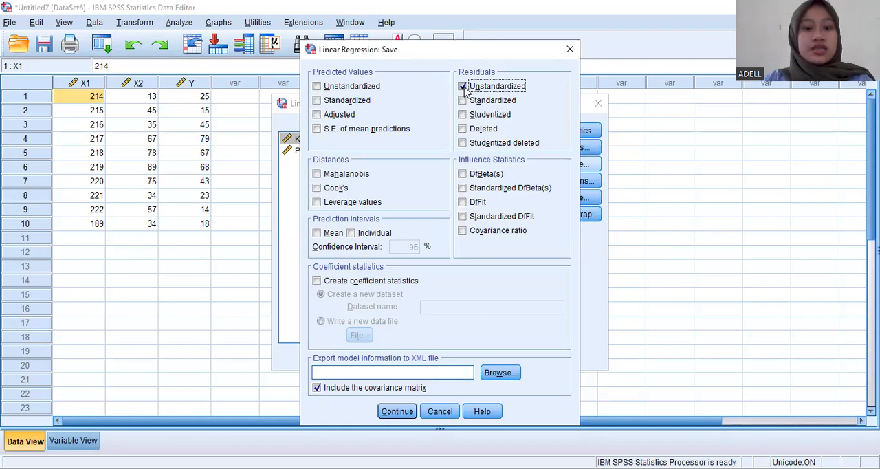
{"action": "left_click", "coordinate": [403, 416]}
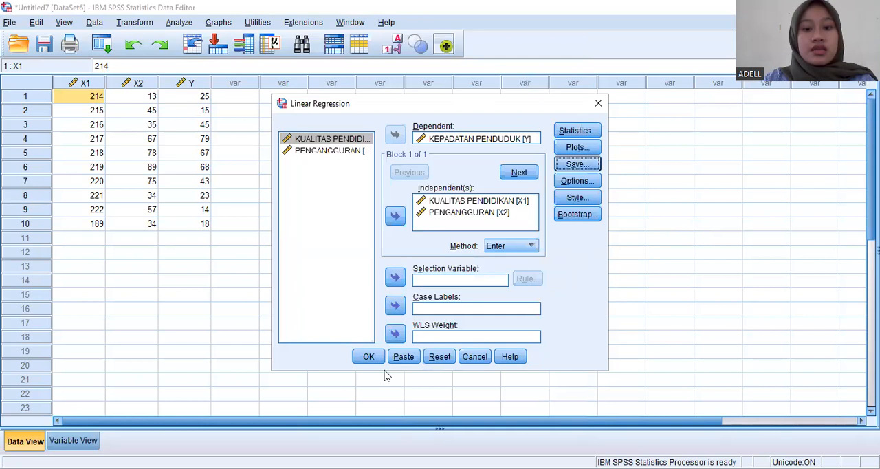
{"action": "left_click", "coordinate": [370, 357]}
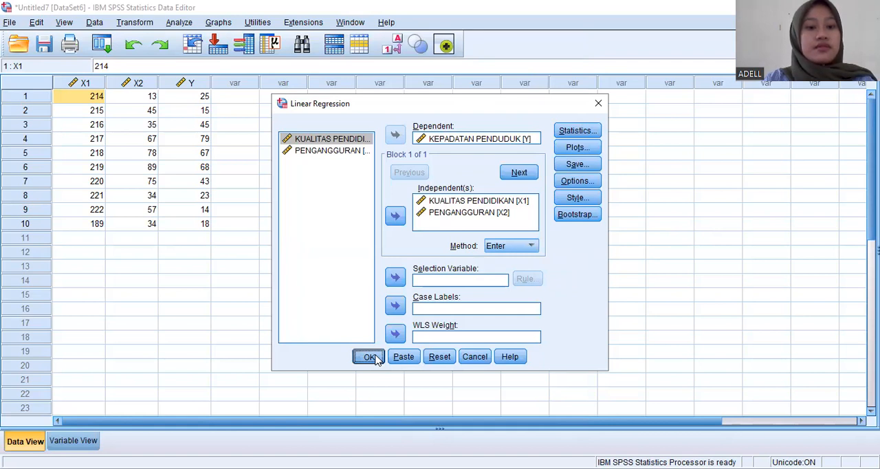
{"action": "left_click", "coordinate": [370, 357]}
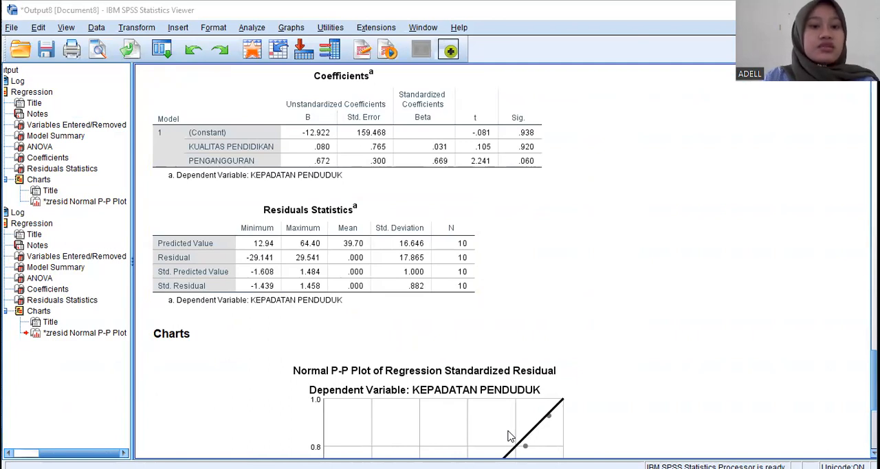
- Return to the data view and open the legacy One-Sample Kolmogorov-Smirnov test
{"action": "left_click", "coordinate": [252, 50]}
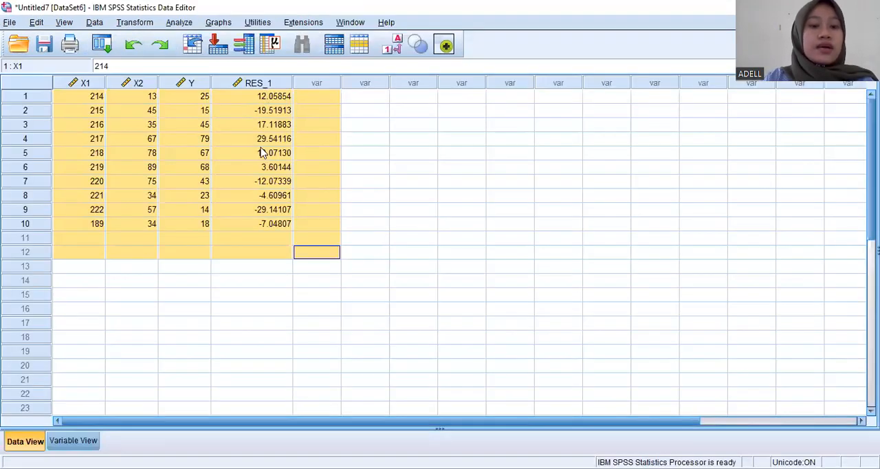
{"action": "left_click", "coordinate": [255, 173]}
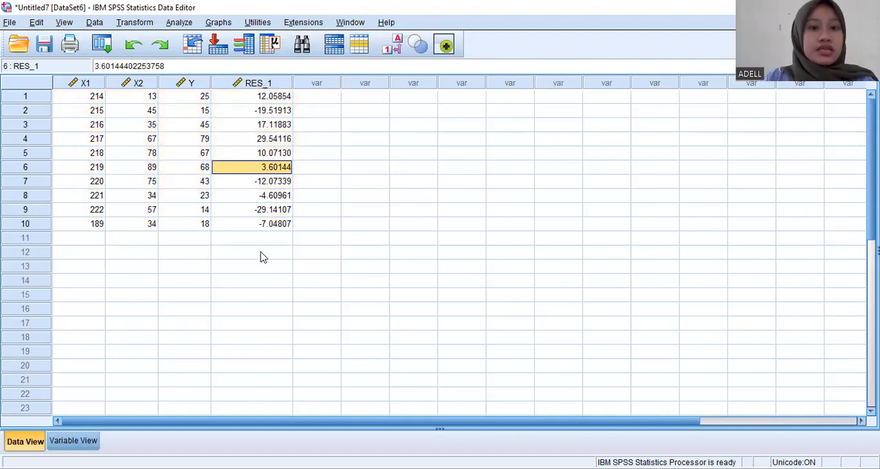
{"action": "left_click", "coordinate": [179, 22]}
{"action": "mouse_move", "coordinate": [231, 132]}
{"action": "mouse_move", "coordinate": [232, 262]}
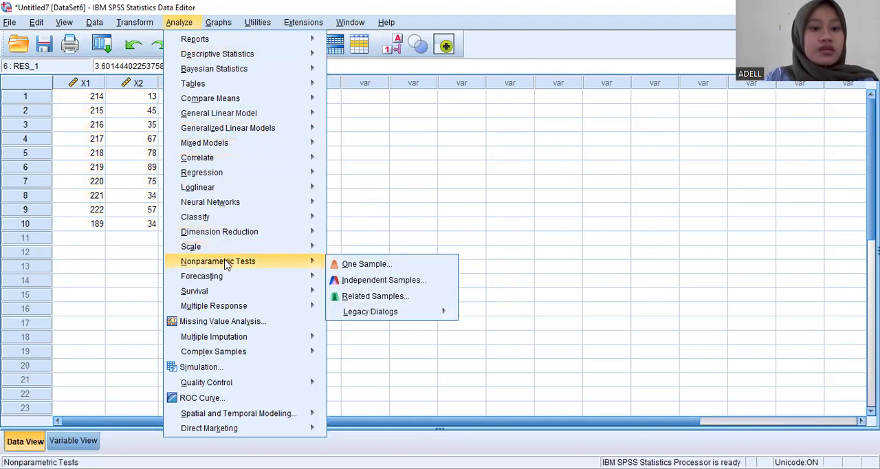
{"action": "mouse_move", "coordinate": [315, 276]}
{"action": "mouse_move", "coordinate": [312, 261]}
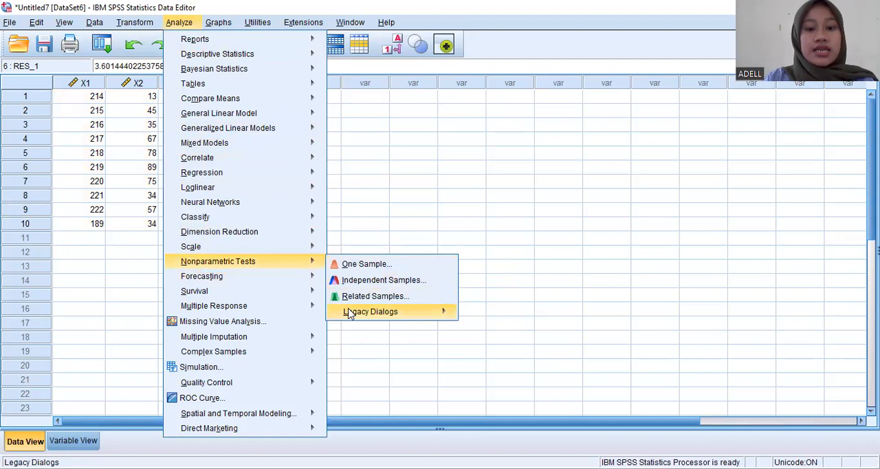
{"action": "mouse_move", "coordinate": [349, 312]}
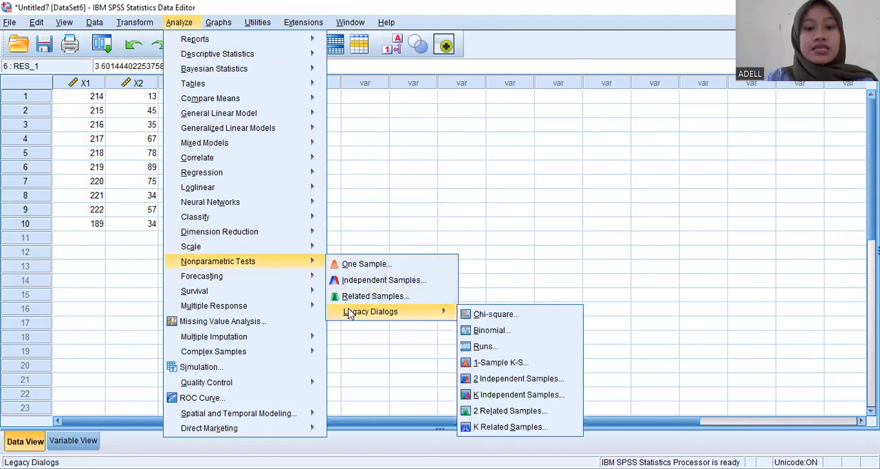
{"action": "left_click", "coordinate": [466, 370]}
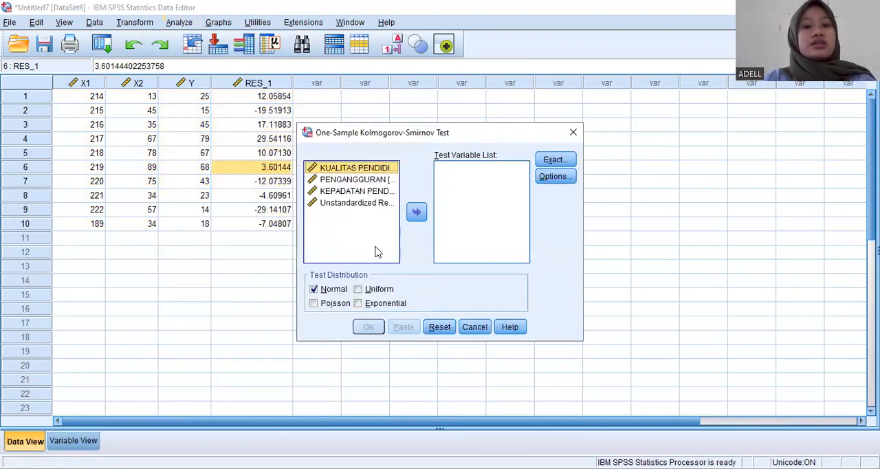
- Run the Kolmogorov-Smirnov test on the unstandardized residual against the Normal distribution and select its result table
{"action": "left_click", "coordinate": [344, 205]}
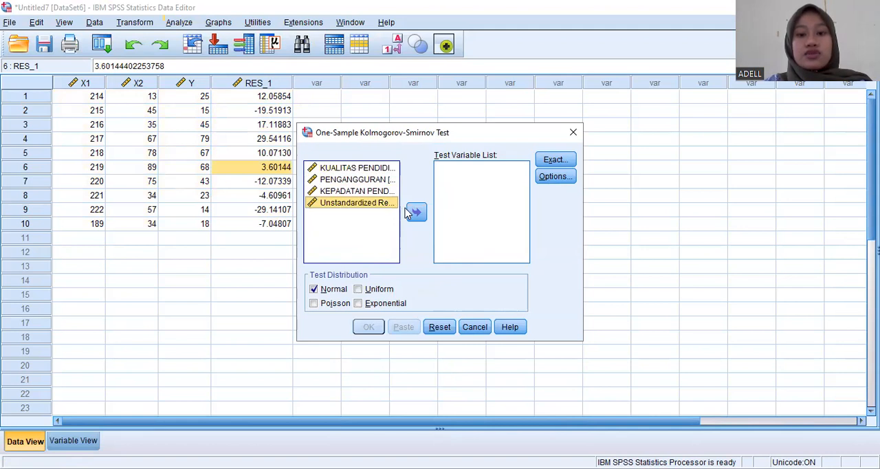
{"action": "left_click", "coordinate": [416, 212]}
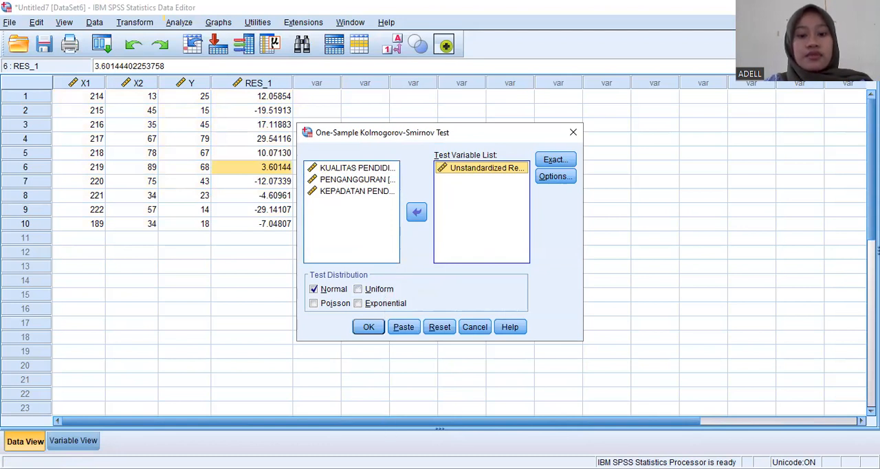
{"action": "left_click", "coordinate": [545, 443]}
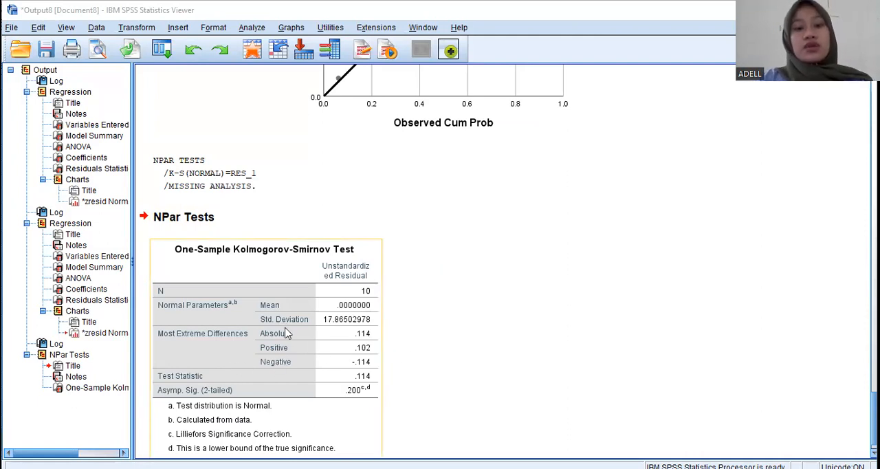
{"action": "left_click", "coordinate": [343, 394]}
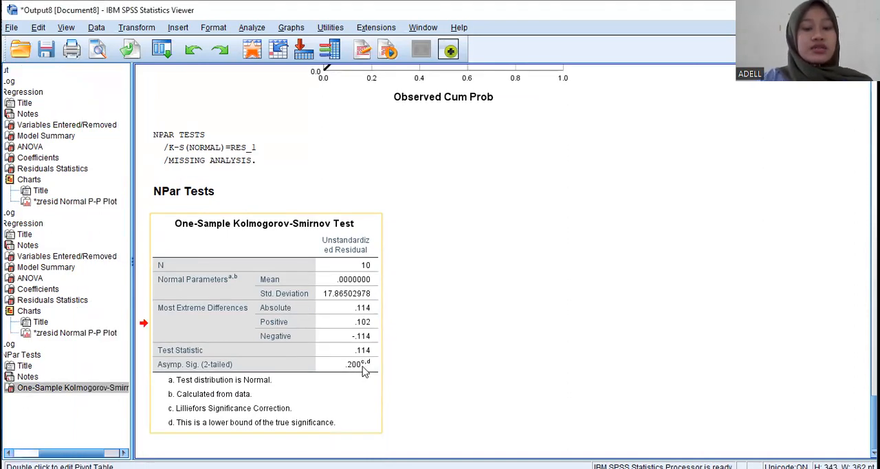